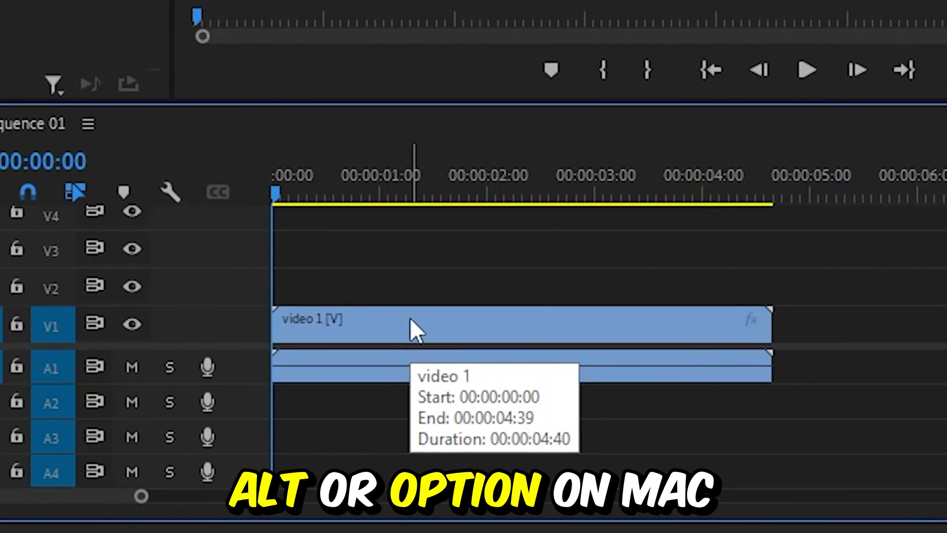
Alt-drag the car clip from V1 to V2 and return the playhead to 00:00:00:00.
drag(410, 318, 413, 280)
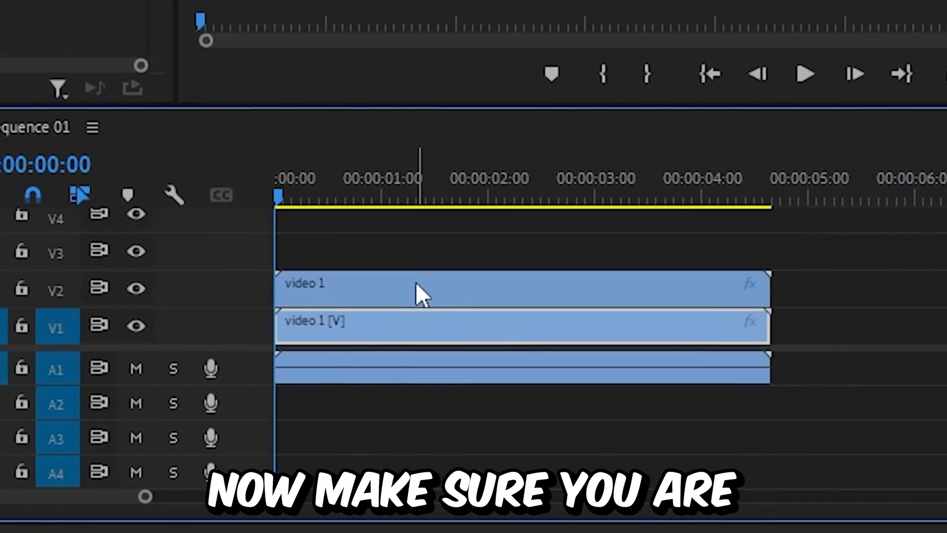
drag(328, 210, 248, 202)
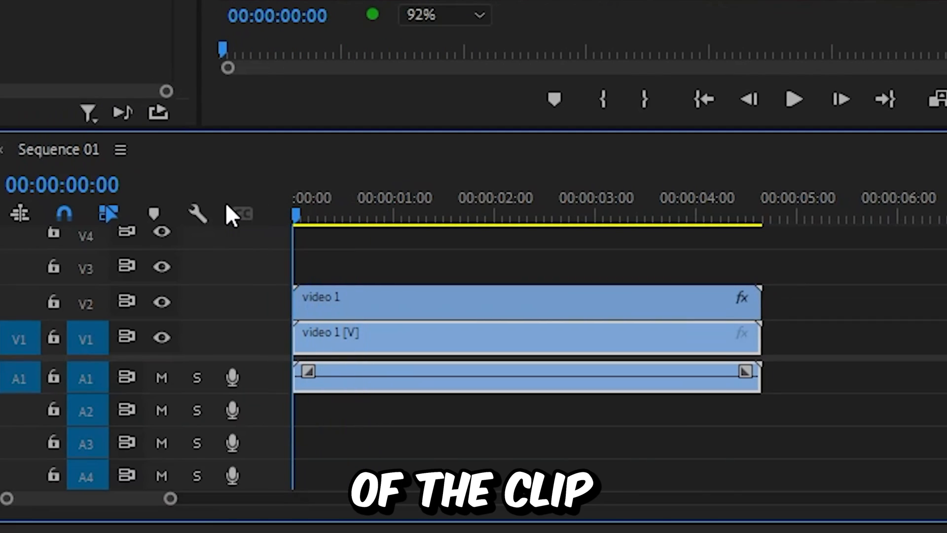
On the top copy, begin an opacity pen mask from the windshield corner down the car's left side.
click(418, 299)
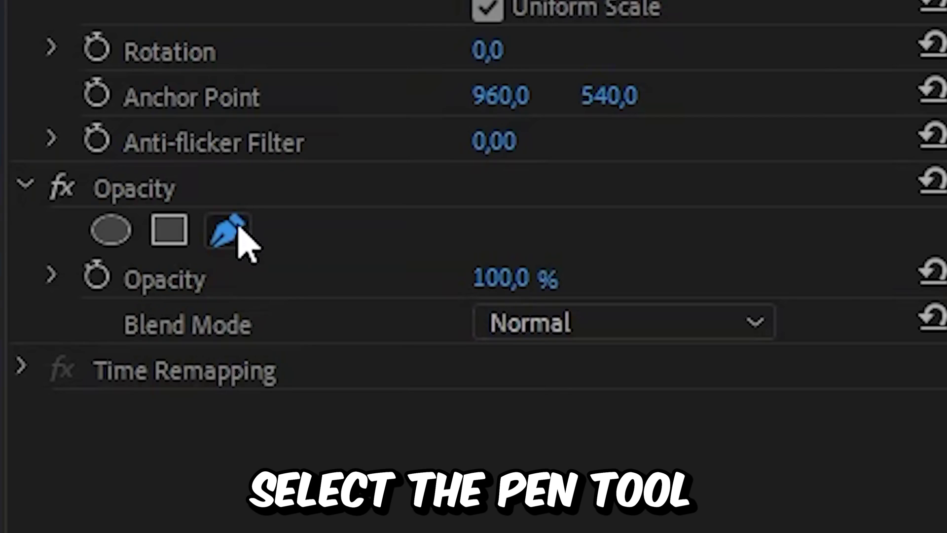
click(75, 236)
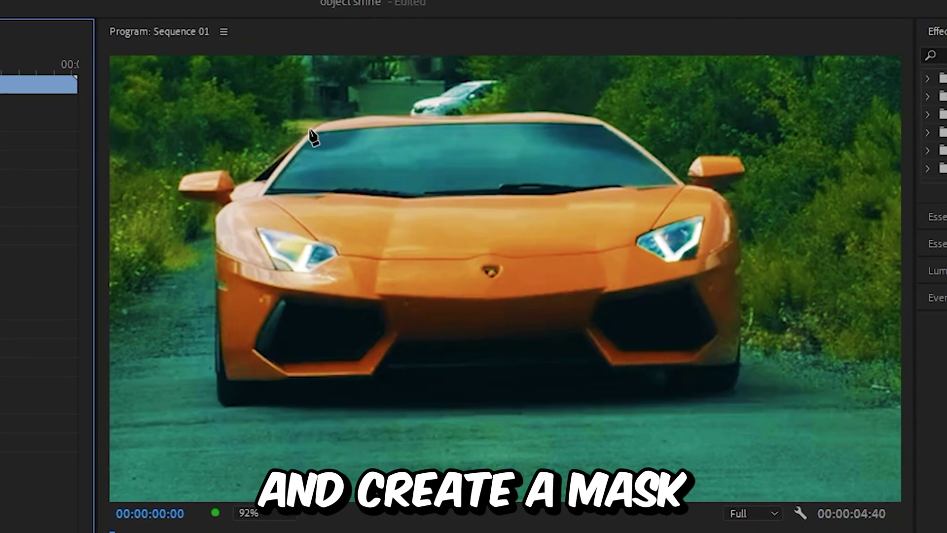
click(307, 131)
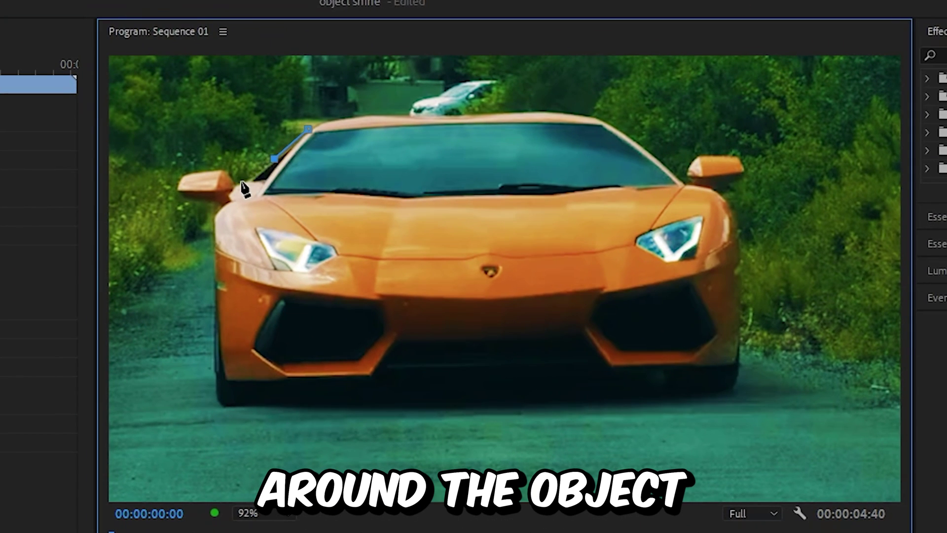
click(181, 174)
click(175, 186)
click(210, 197)
click(219, 202)
click(214, 219)
click(214, 368)
Continue the mask along the bottom and right side, close it at the windshield and track it forward.
click(626, 365)
click(661, 365)
click(669, 390)
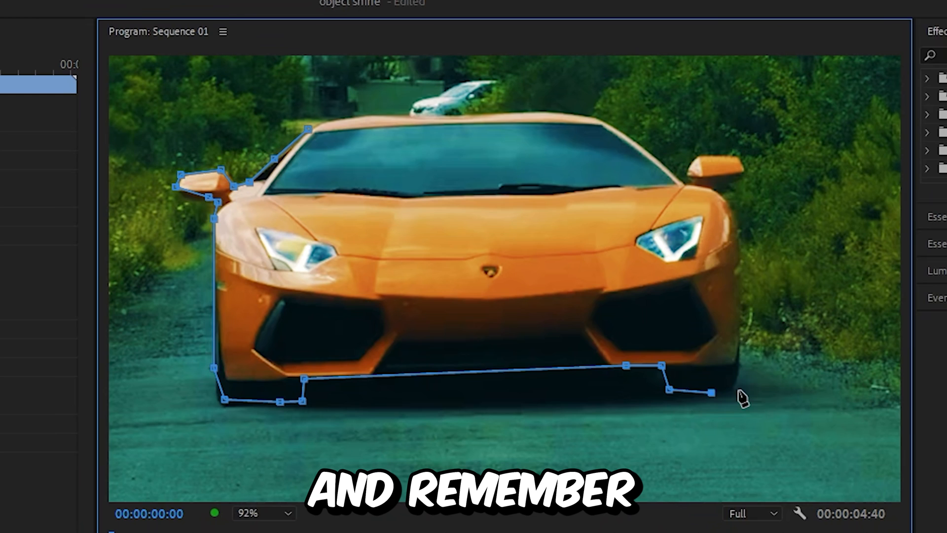
click(711, 393)
click(739, 389)
click(741, 232)
click(700, 159)
click(688, 182)
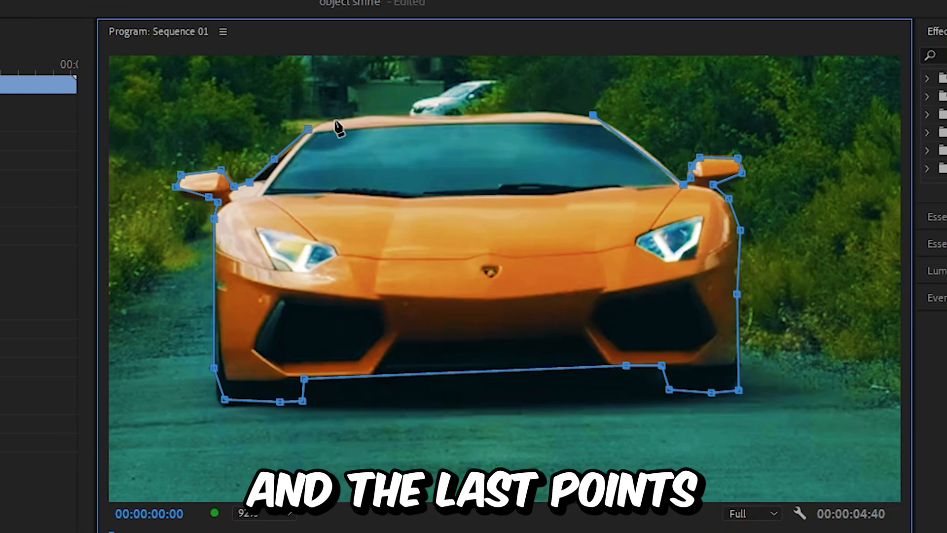
click(309, 130)
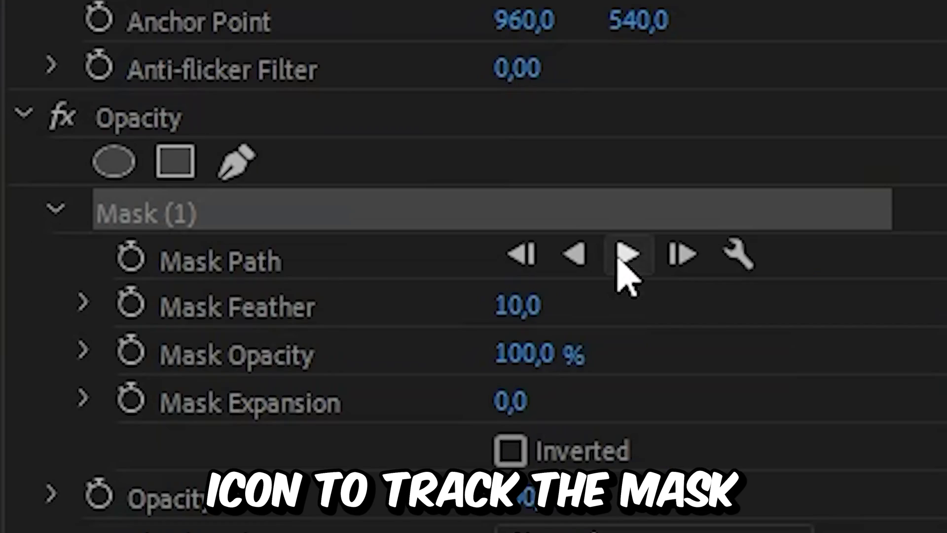
click(225, 275)
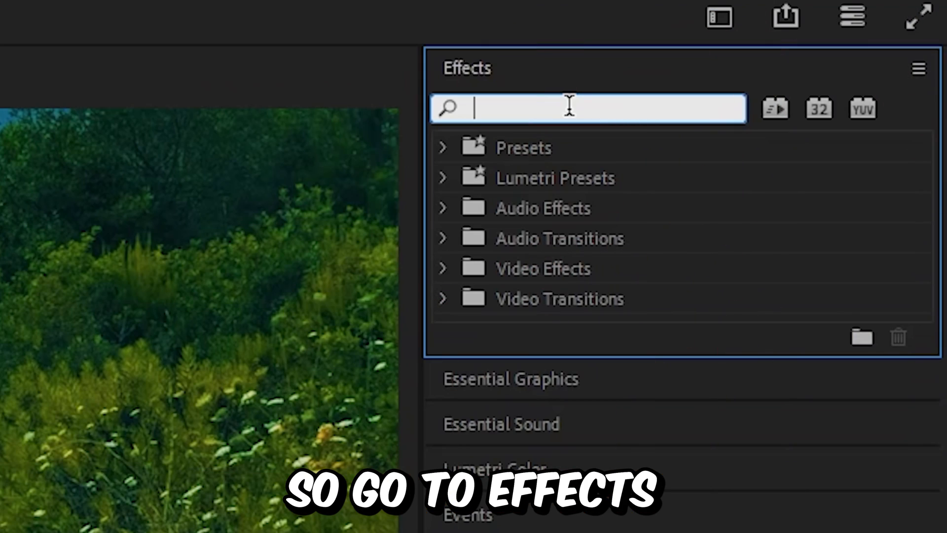
text(lighting effects)
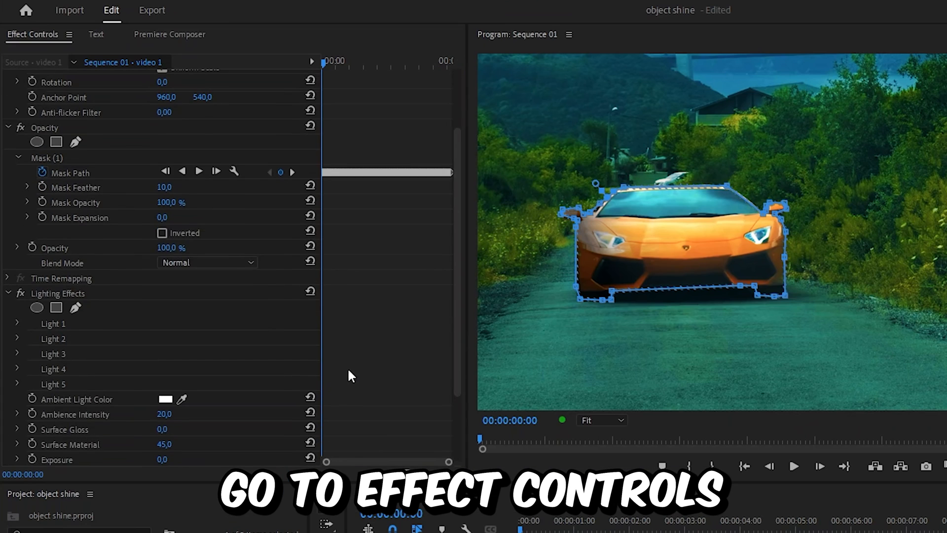
scroll(336, 323, down, 1)
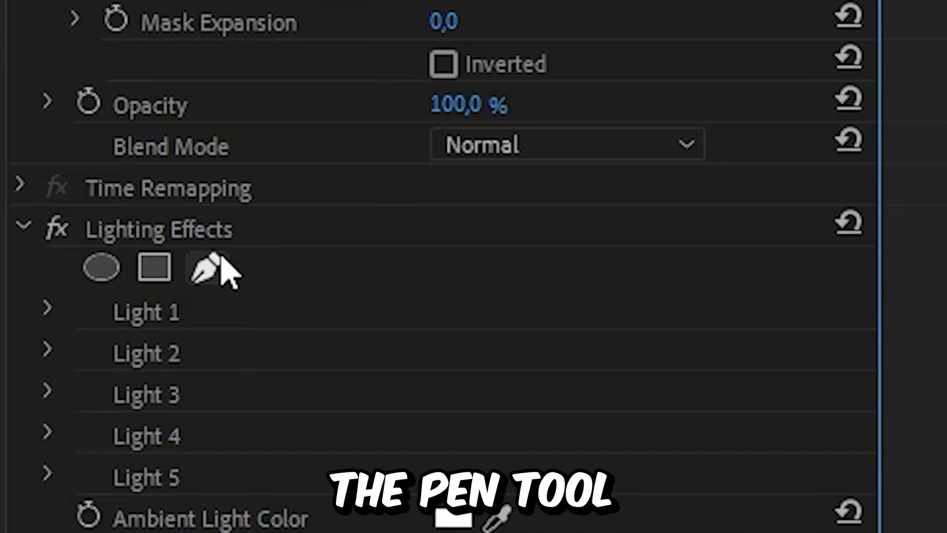
Draw a Lighting Effects pen mask as a thin diagonal strip from above the trees to the road.
click(75, 215)
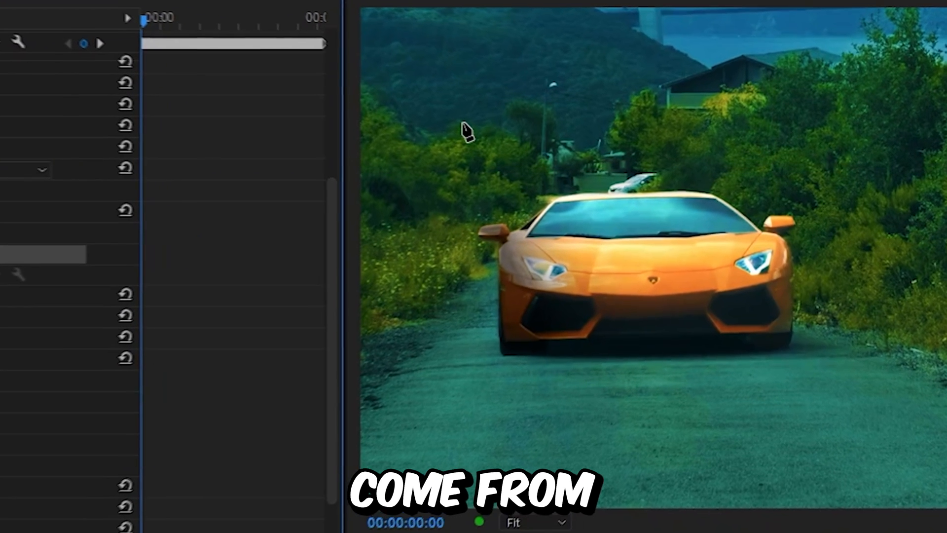
click(448, 103)
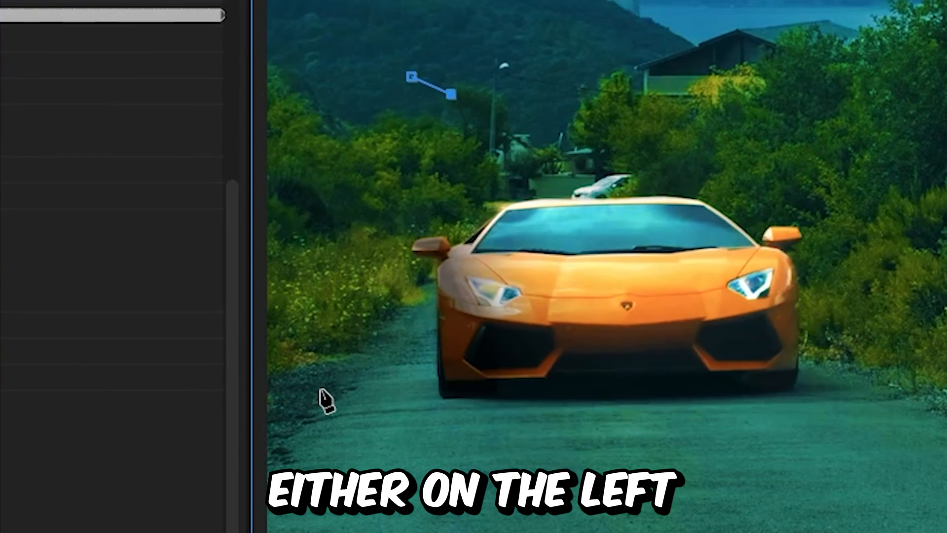
click(272, 392)
click(411, 76)
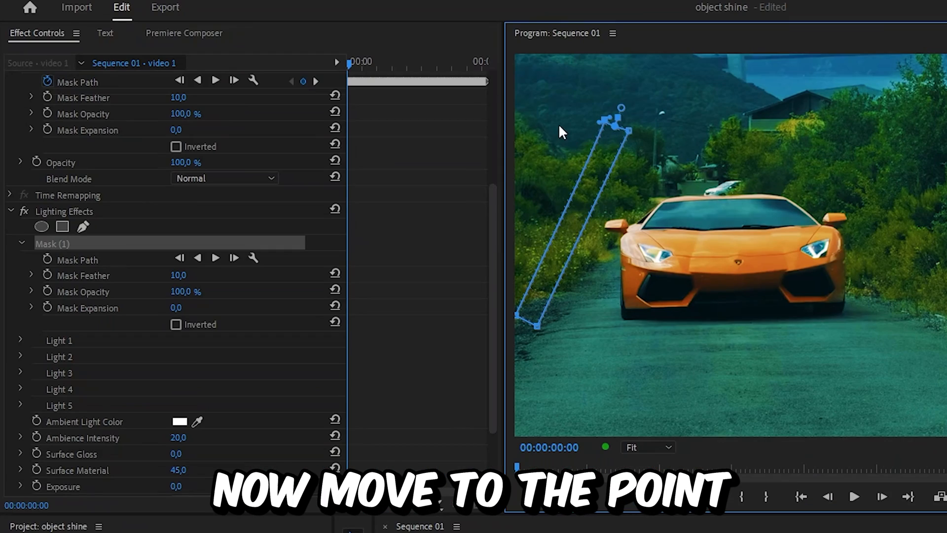
Keyframe the Mask Path, then at a later frame drag Mask (1) onto the middle of the car.
drag(351, 63, 359, 61)
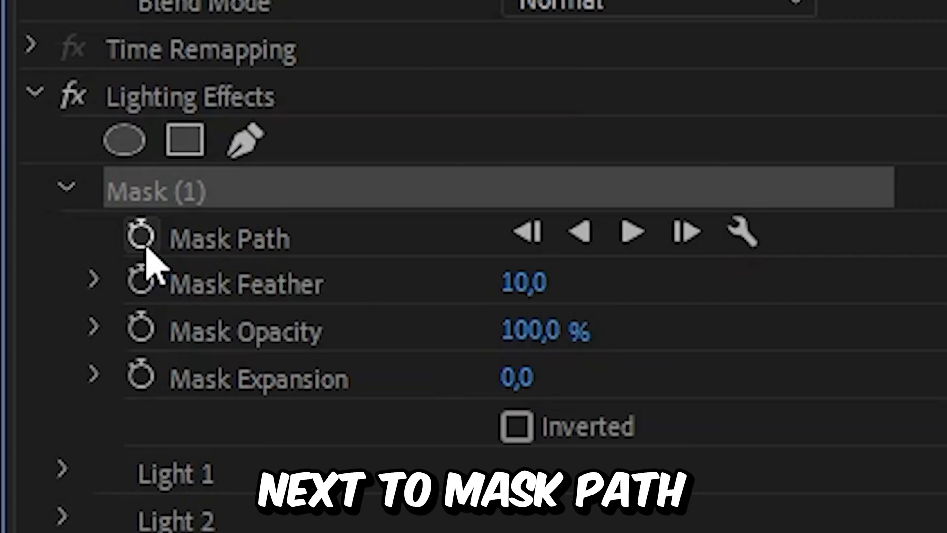
click(141, 237)
drag(368, 61, 395, 65)
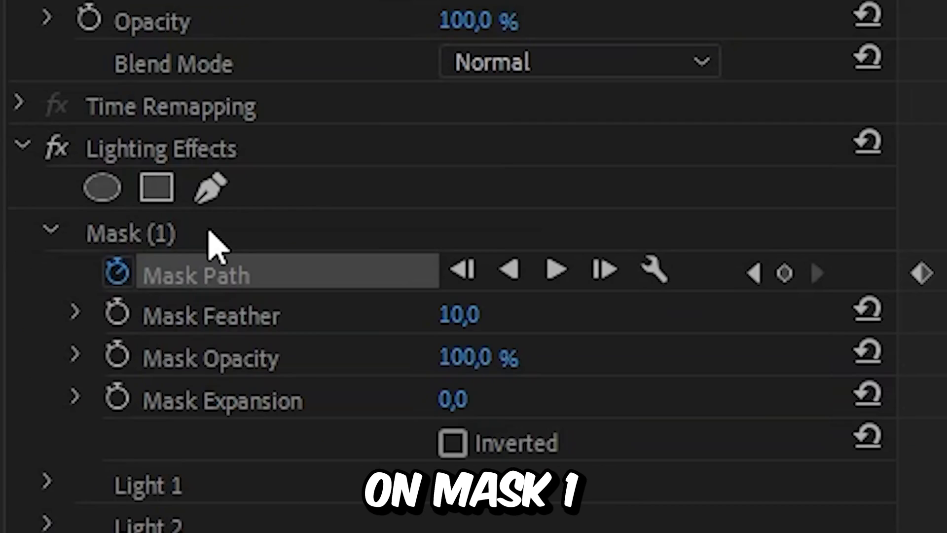
click(53, 243)
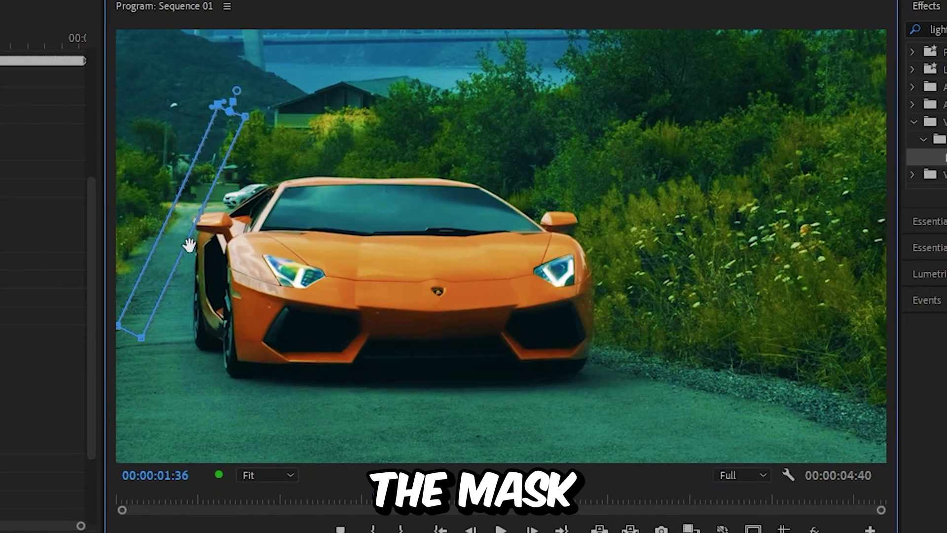
mouse_move(223, 281)
mouse_down()
mouse_move(383, 285)
mouse_move(548, 310)
mouse_up()
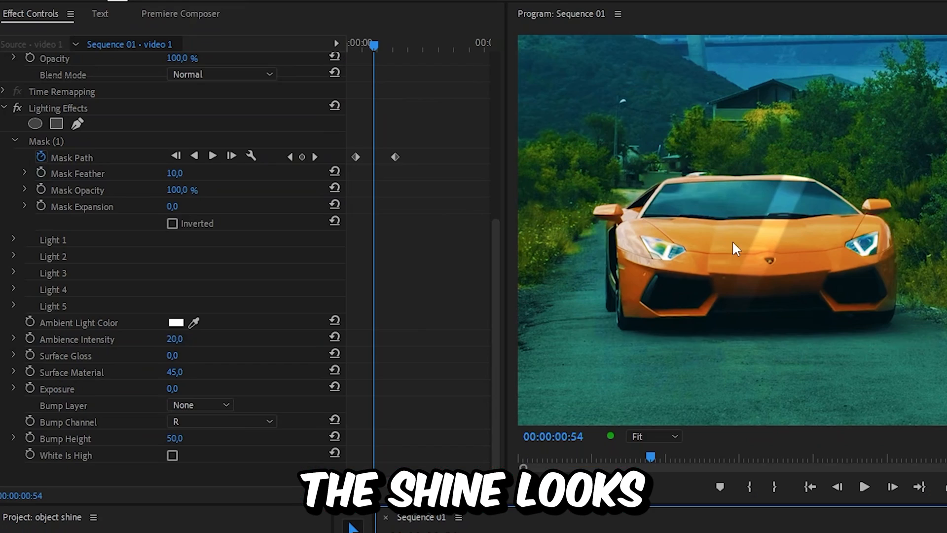
Raise Ambience Intensity to 73, heading toward Surface Gloss 75 and Surface Material -100.
mouse_move(176, 339)
mouse_down()
mouse_move(222, 339)
mouse_move(177, 339)
mouse_move(222, 356)
mouse_up()
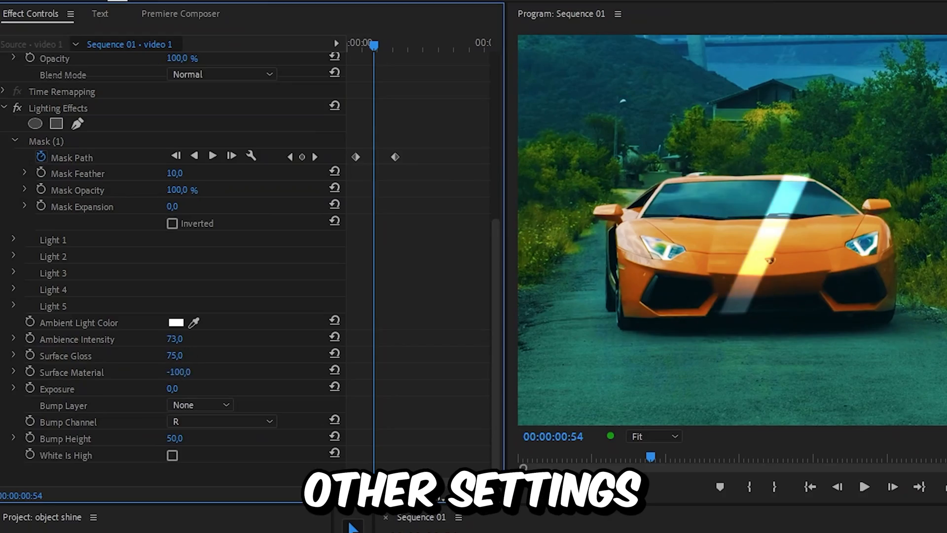